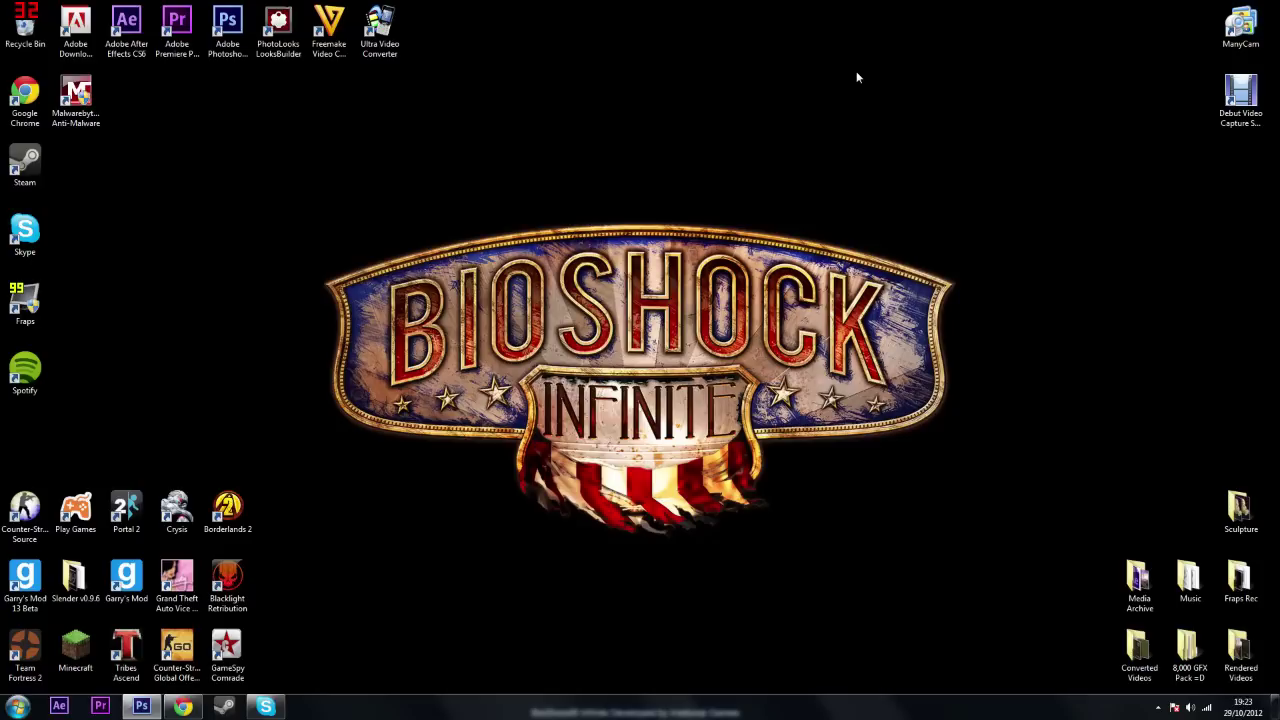
Step: Restore the Photoshop window showing the Untitled 2 wheat-field photo on Layer 1
left_click(154, 711)
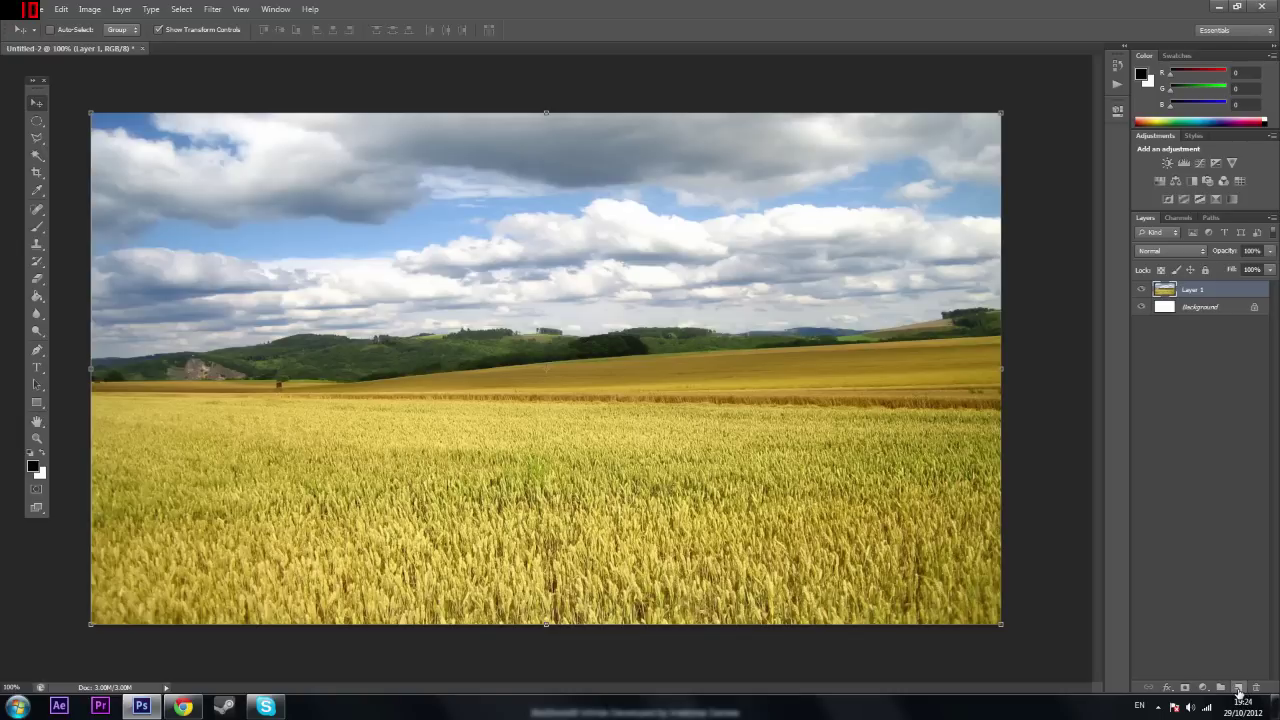
Step: Add a new empty Layer 2 above the photo layer and keep it active
left_click(1238, 688)
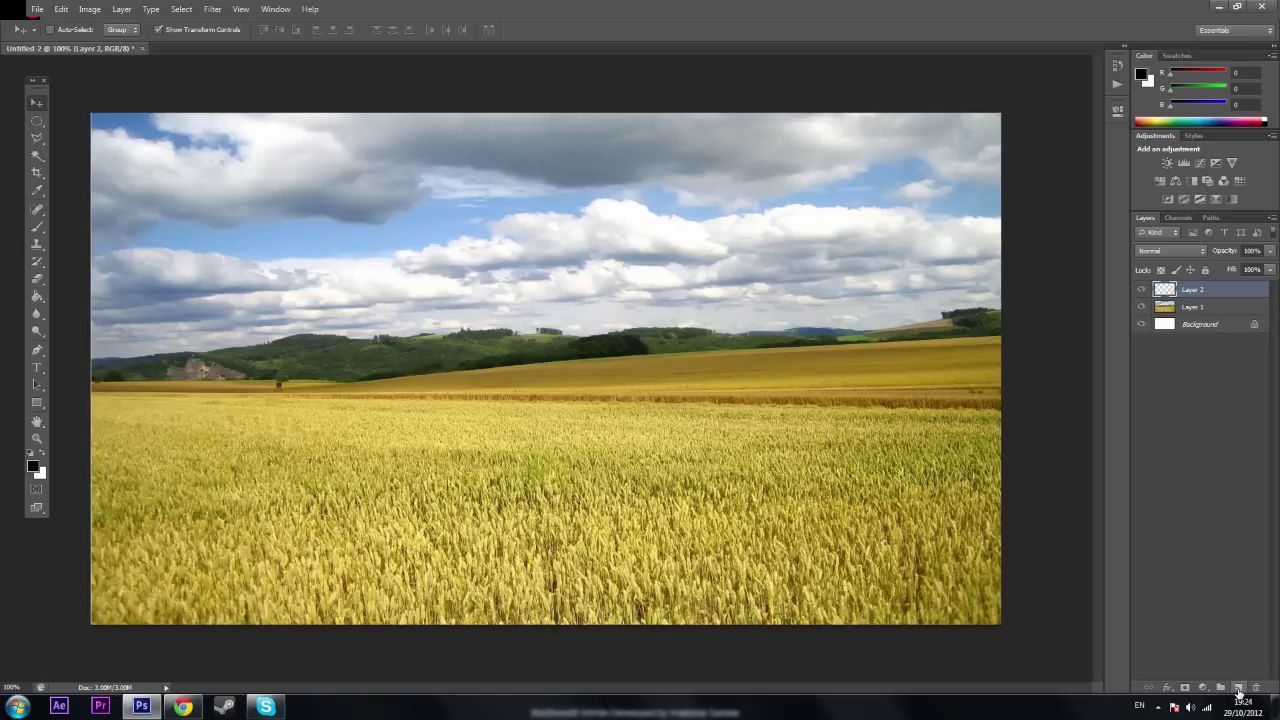
left_click(1206, 306)
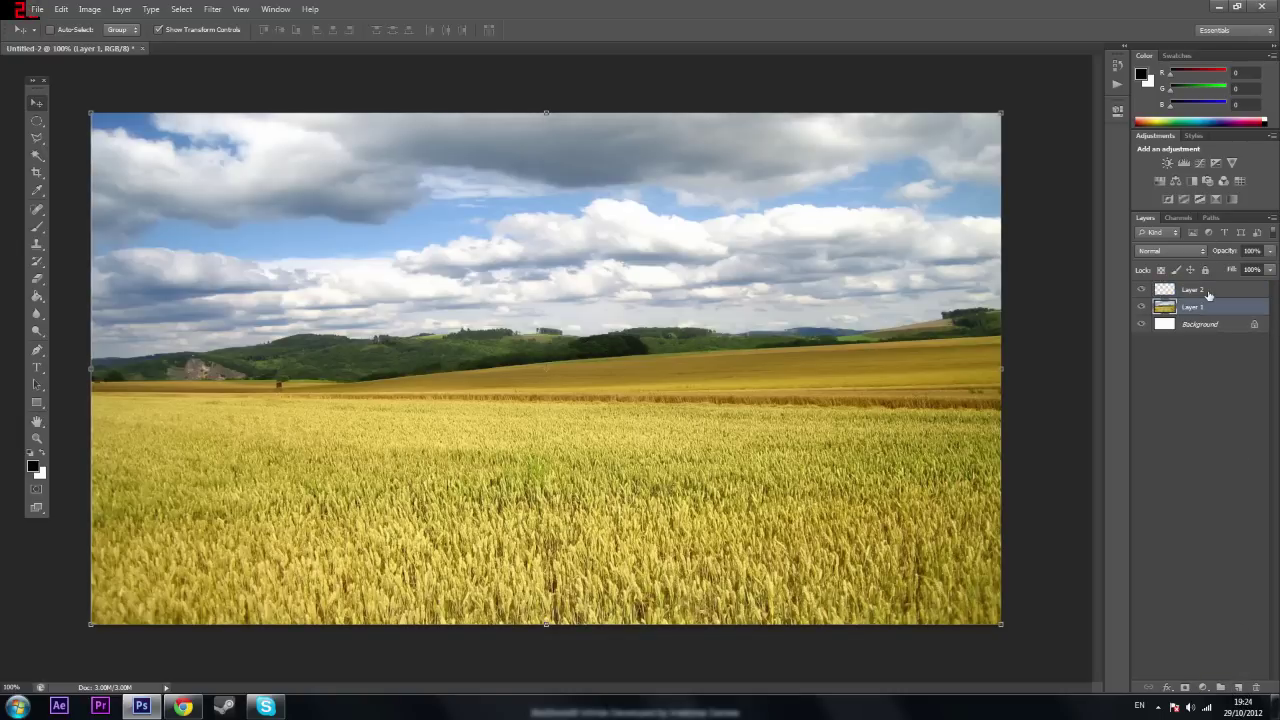
left_click(1208, 292)
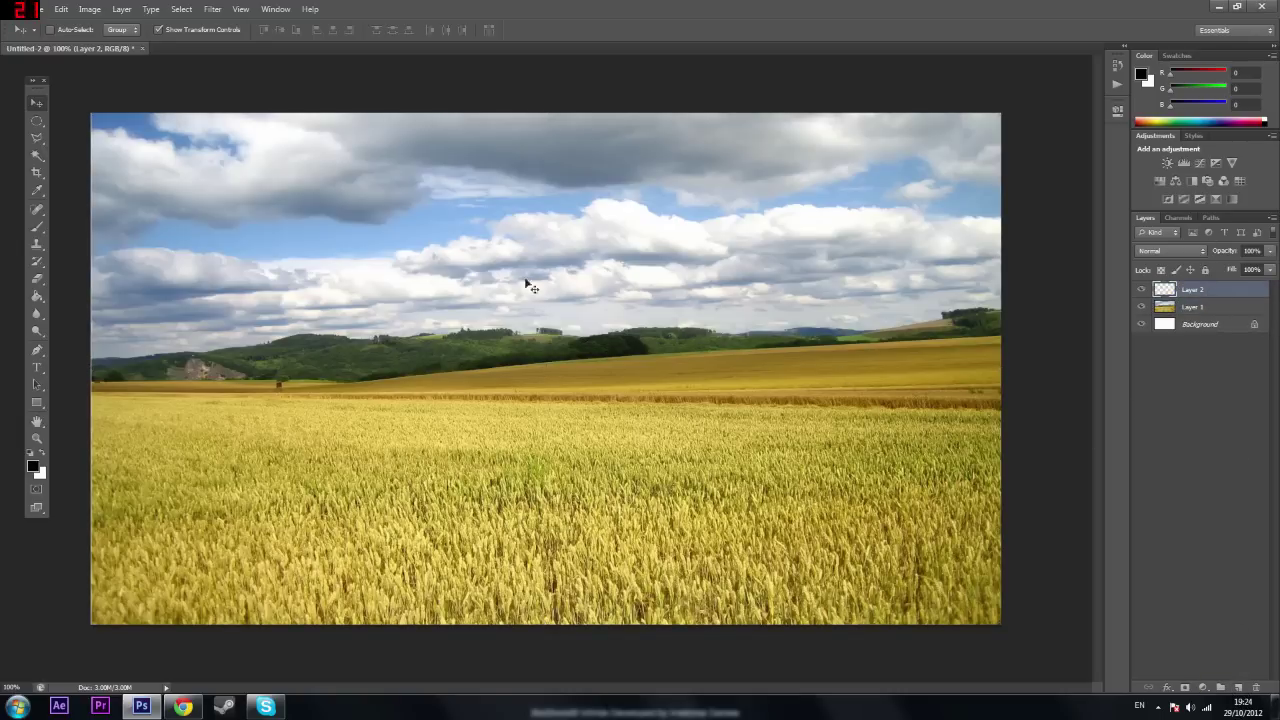
Step: Draw a large elliptical marquee selection across most of the wheat-field photo
left_click(39, 123)
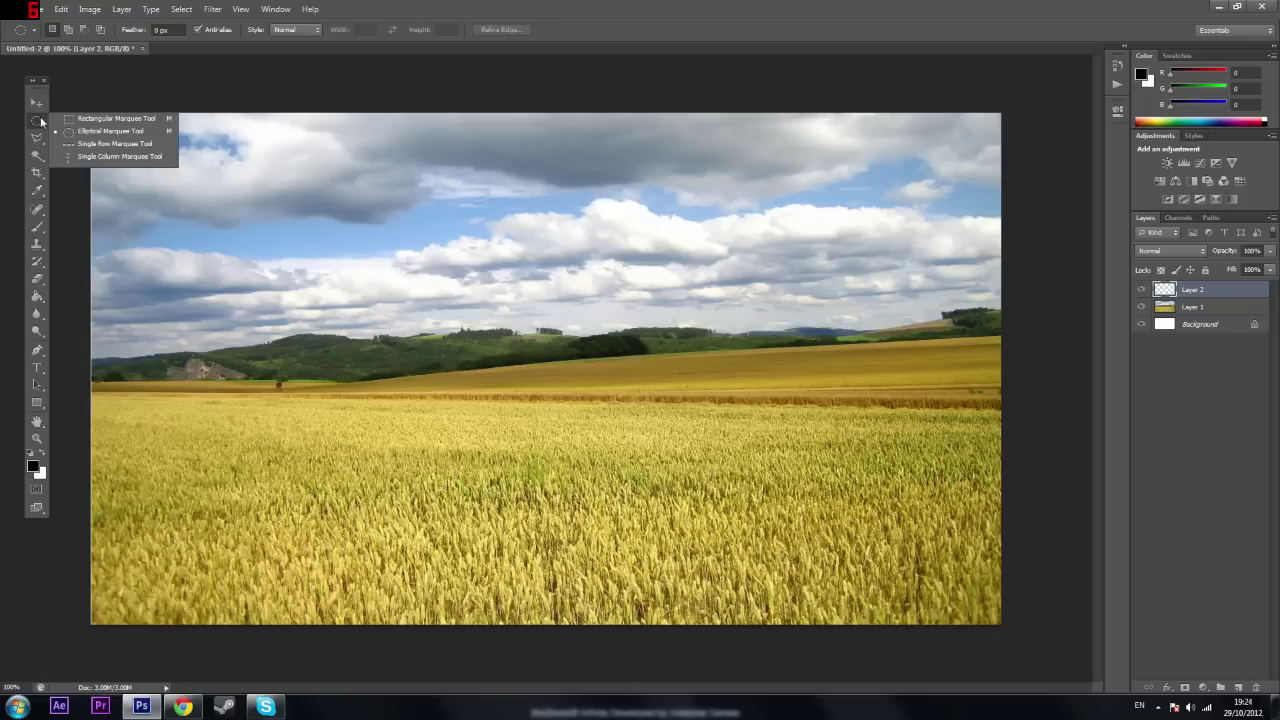
left_click(103, 130)
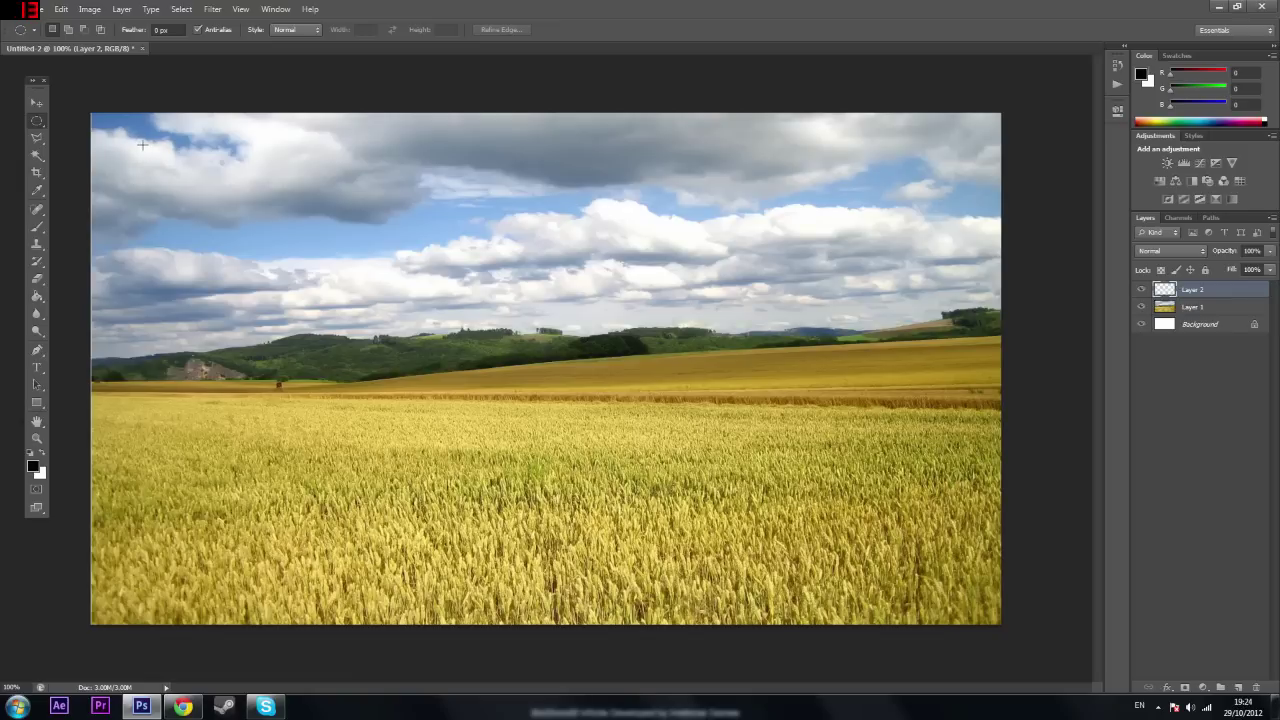
left_click_drag(147, 149, 948, 570)
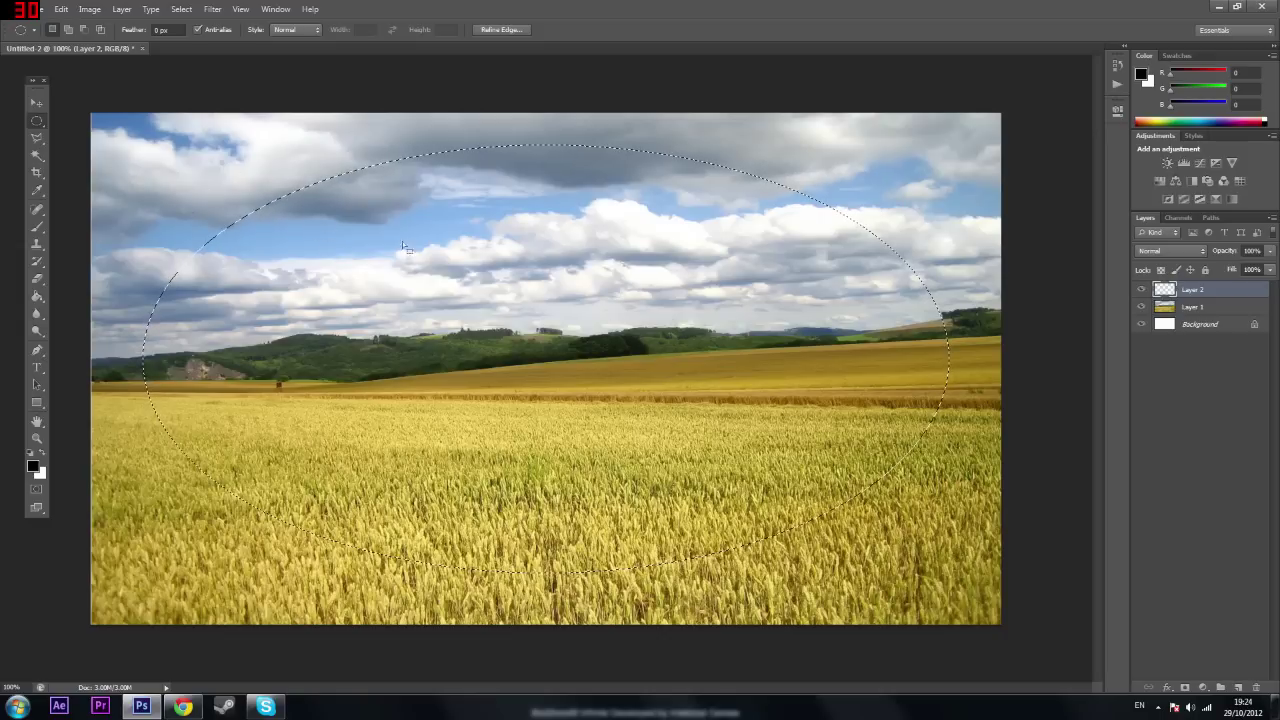
Step: Invert the oval selection and paint-bucket fill the outside black on Layer 2
right_click(164, 173)
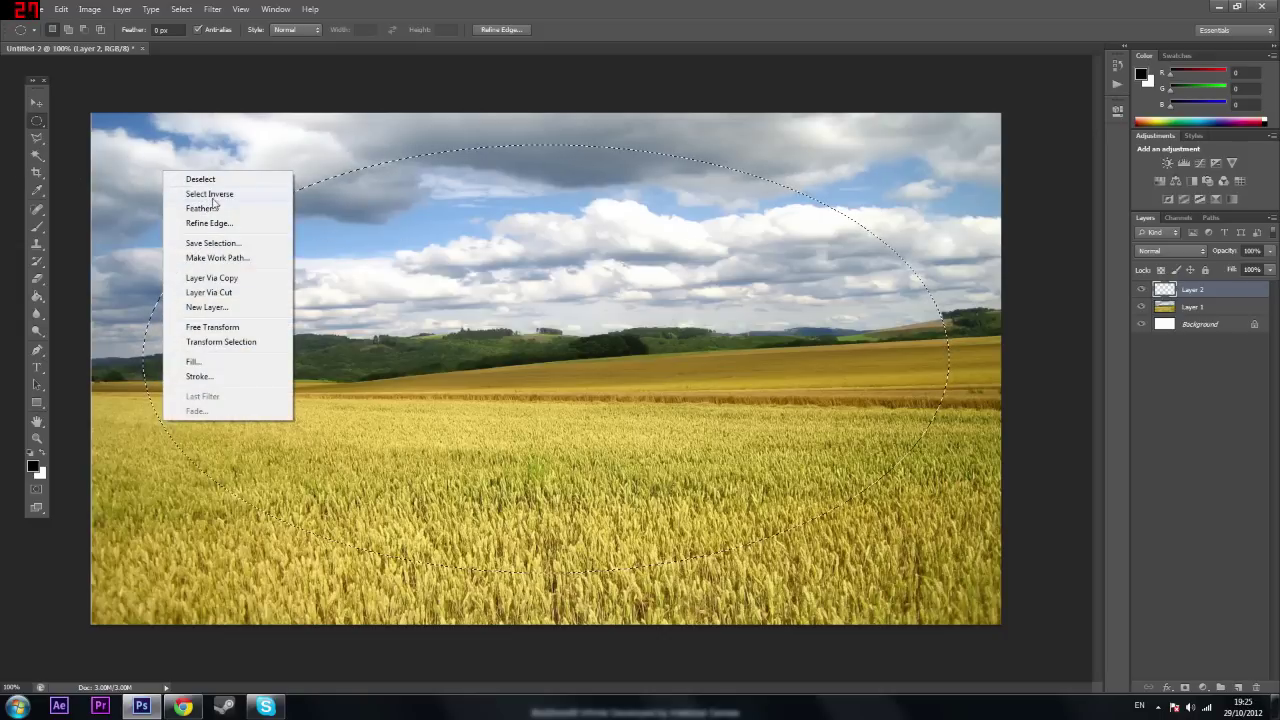
left_click(212, 195)
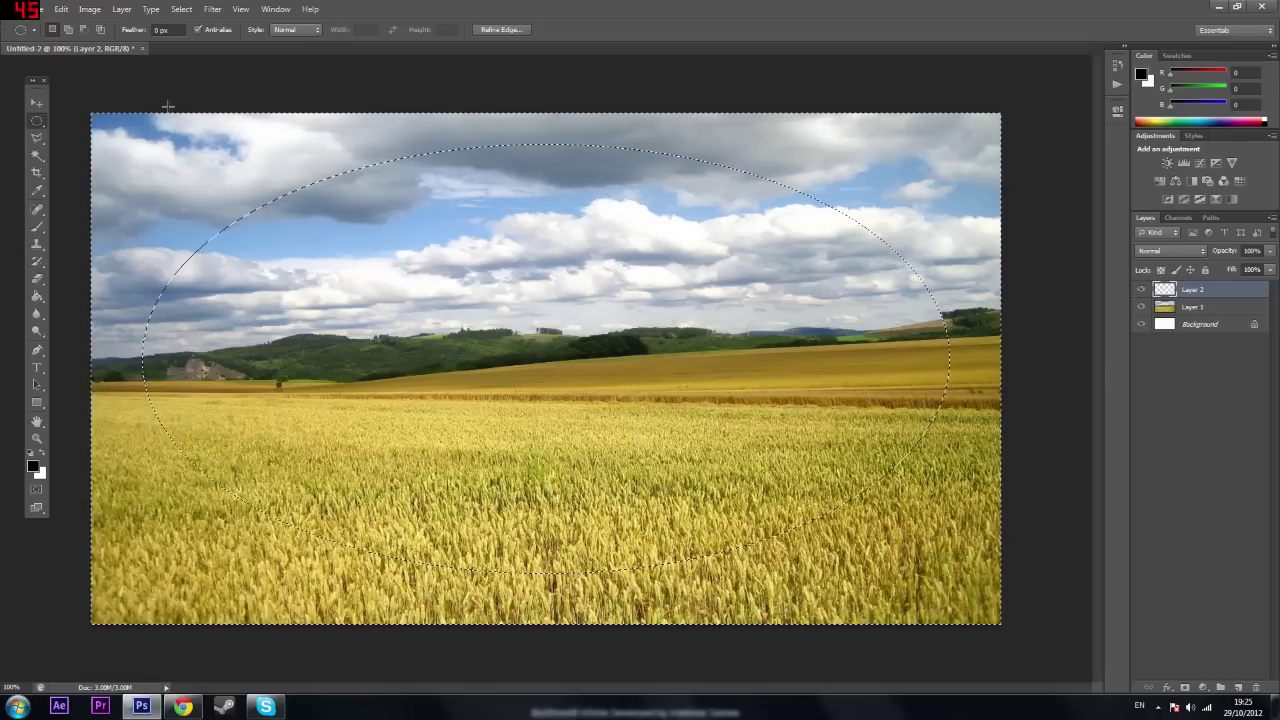
left_click(38, 298)
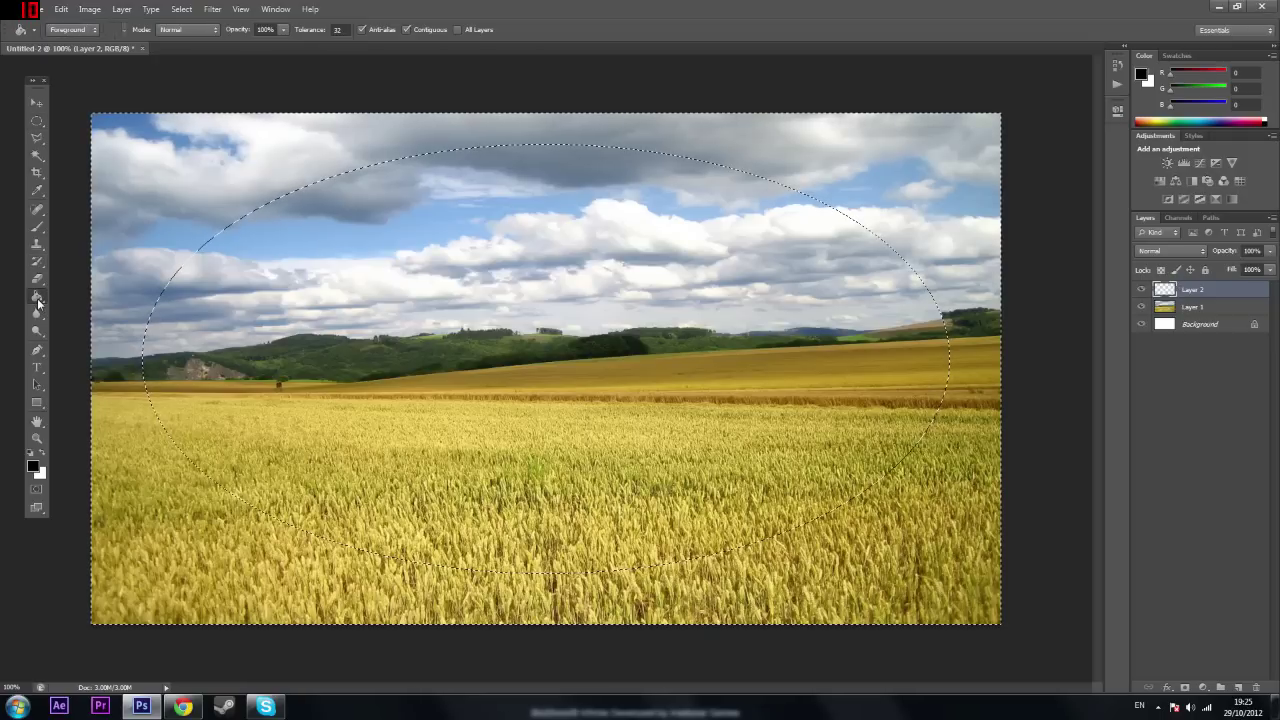
left_click(34, 465)
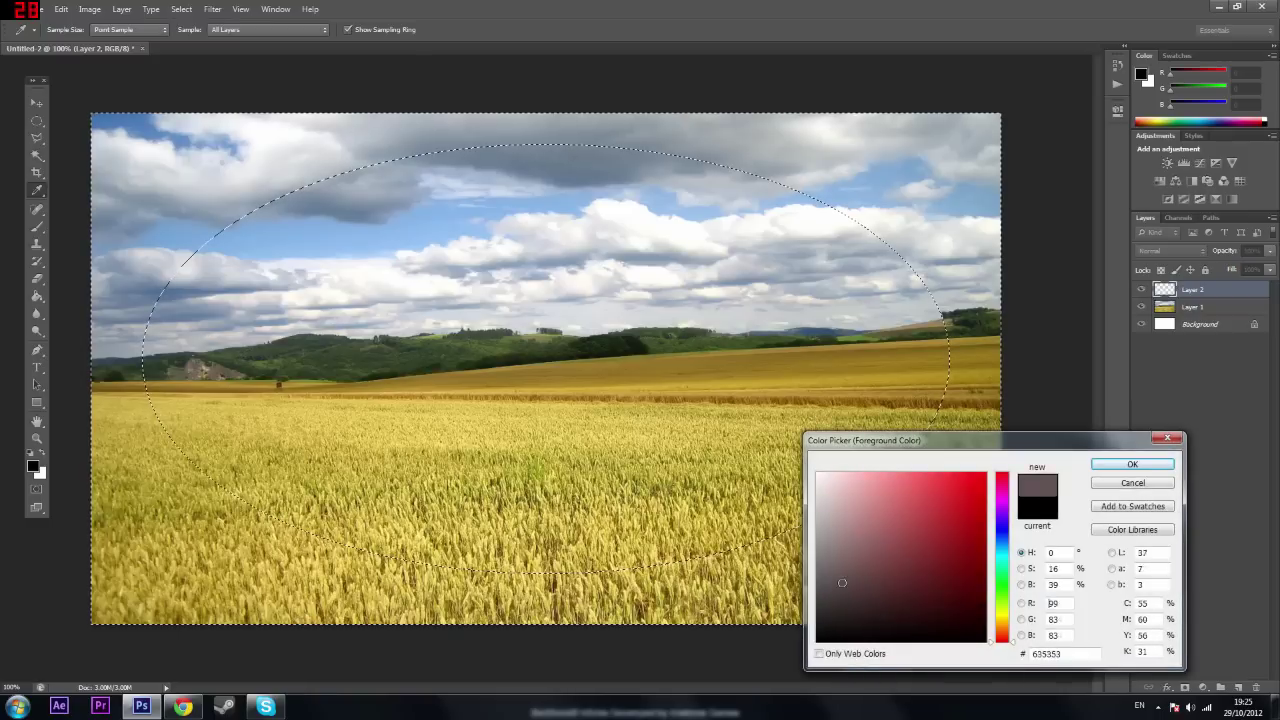
left_click(1150, 466)
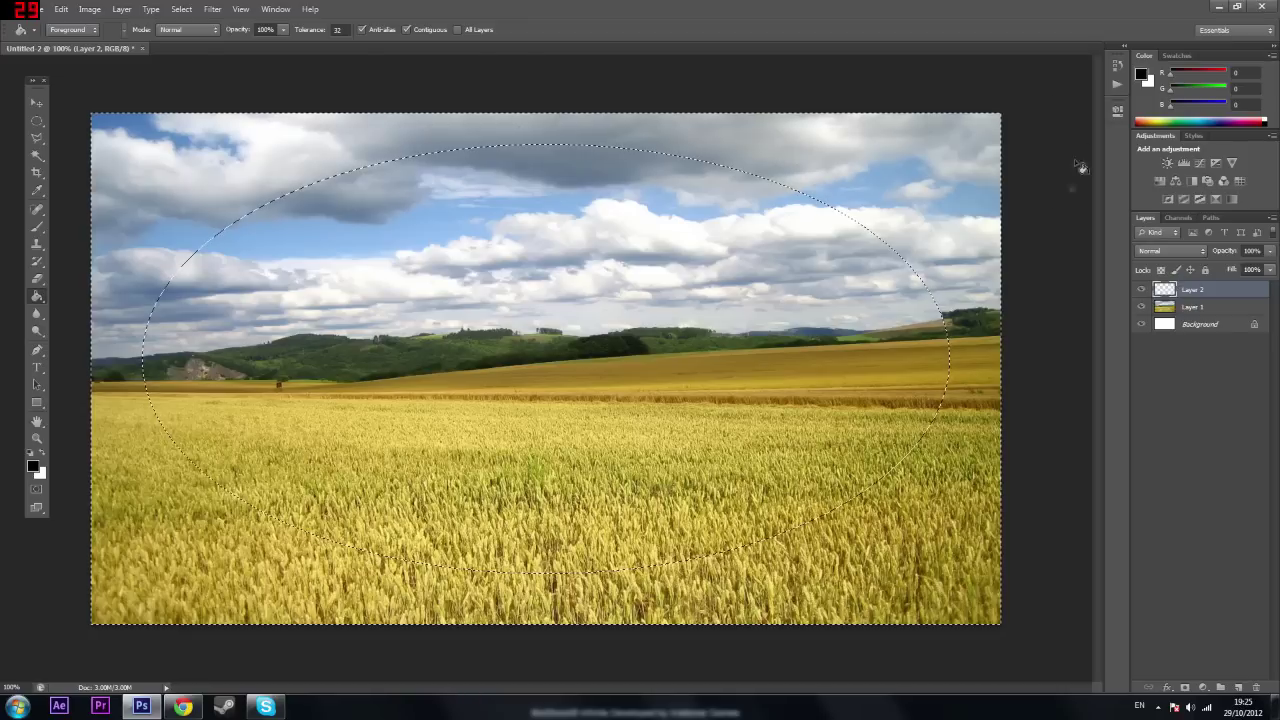
left_click(171, 176)
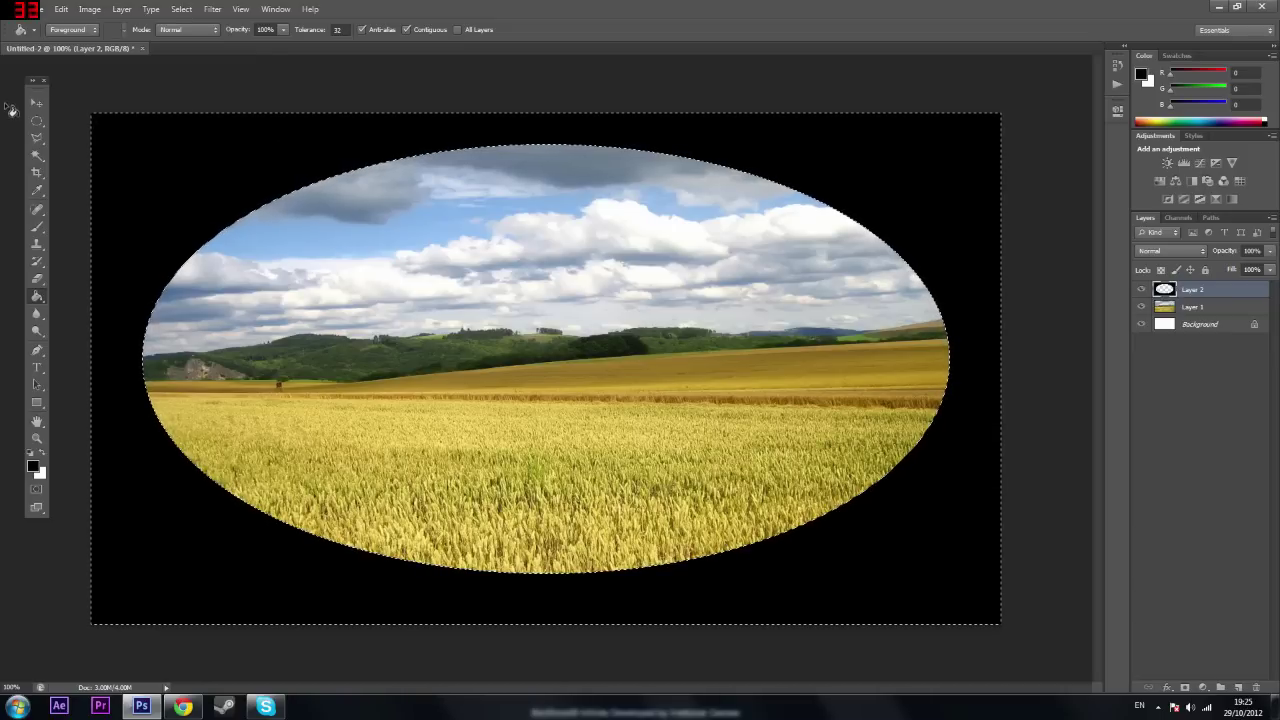
Step: Nudge the black oval border layer slightly and deselect
left_click(37, 104)
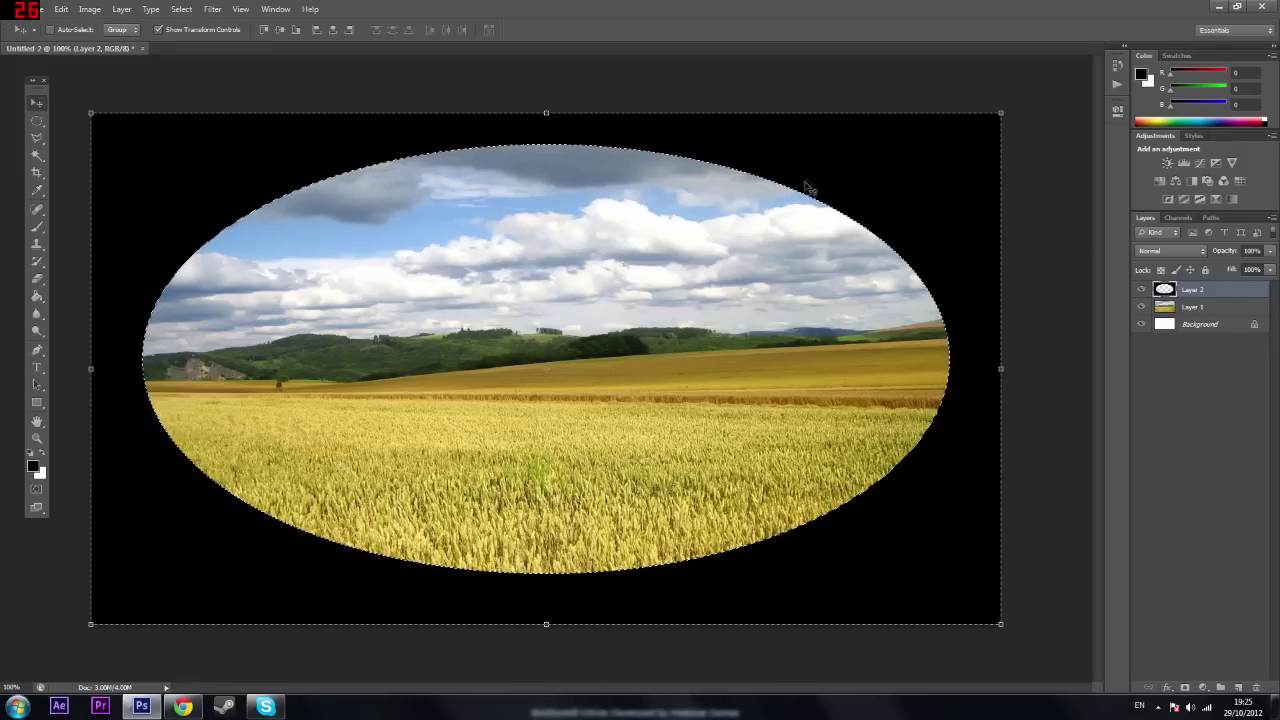
left_click_drag(196, 212, 222, 188)
key("ctrl+d")
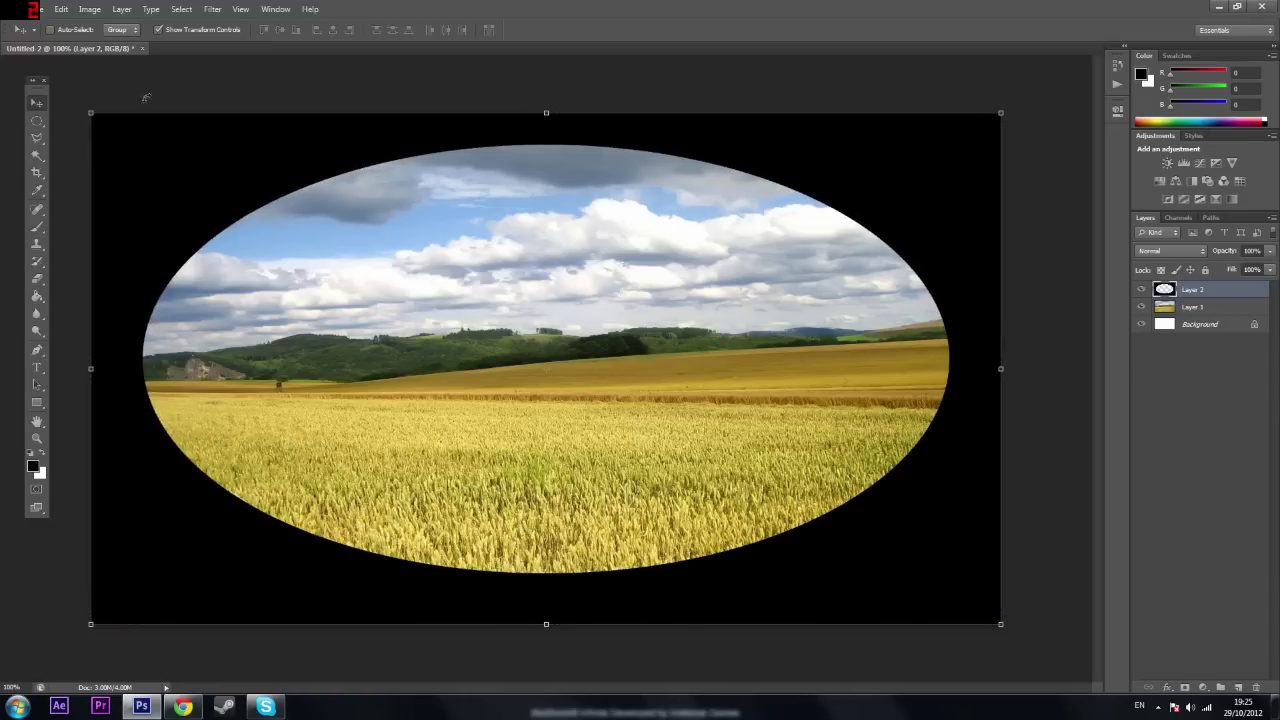
Step: Open Gaussian Blur from the Filter menu's Blur submenu
left_click(63, 11)
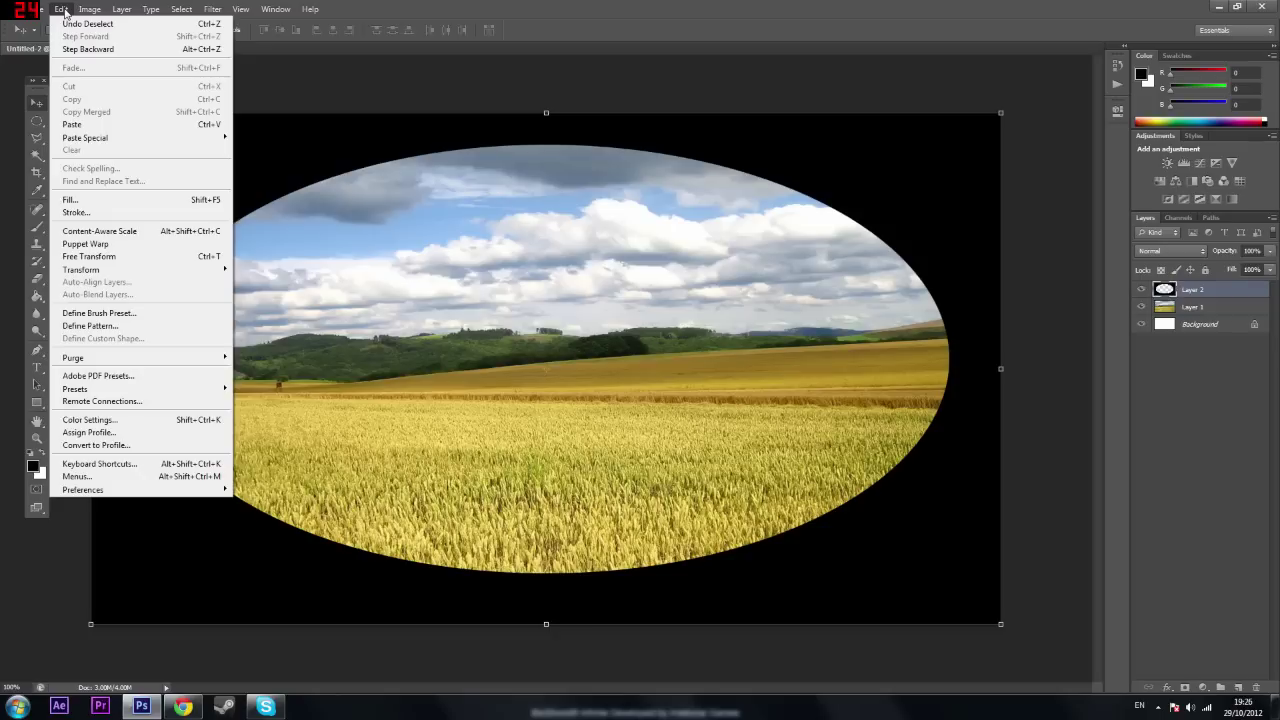
left_click(63, 11)
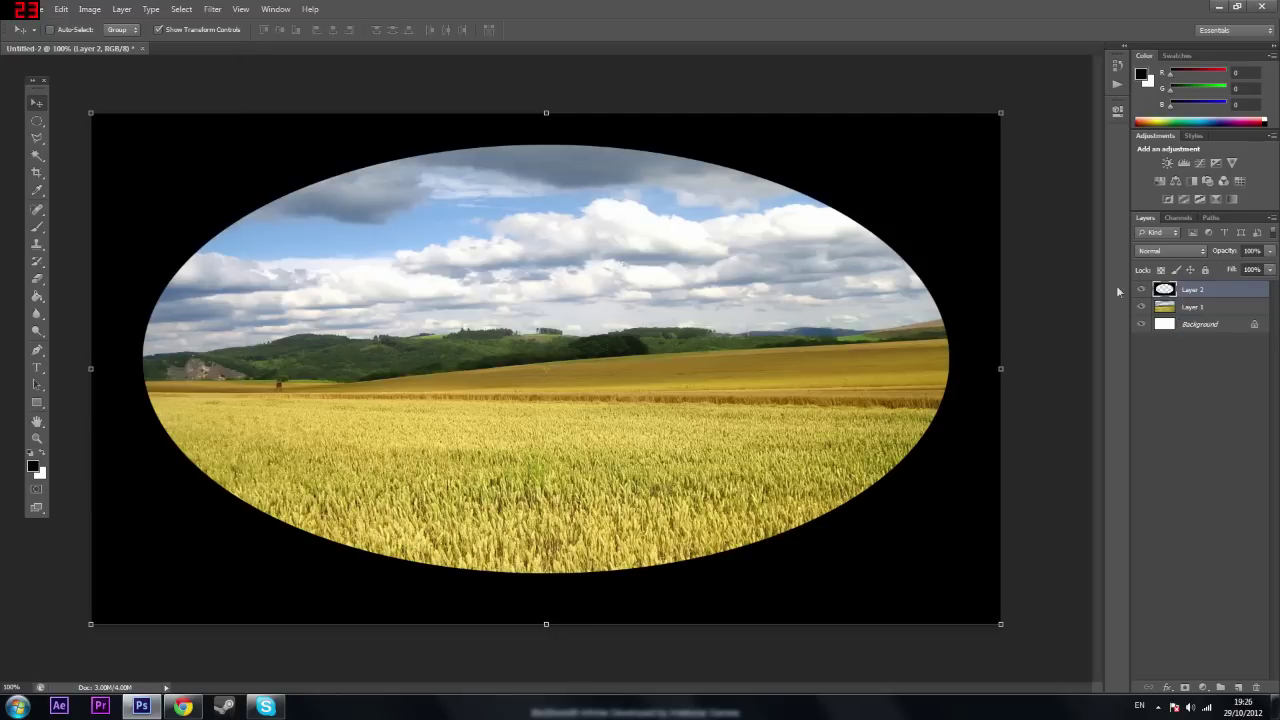
left_click(212, 9)
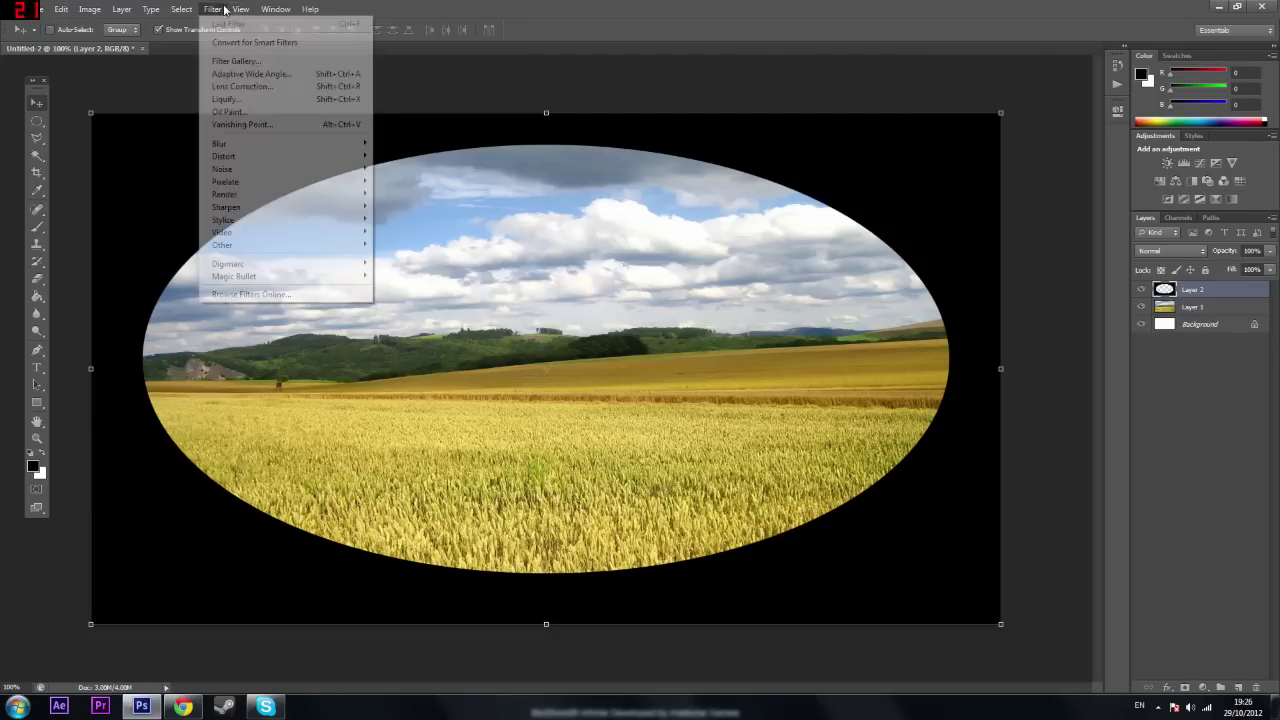
left_click(212, 9)
left_click(160, 10)
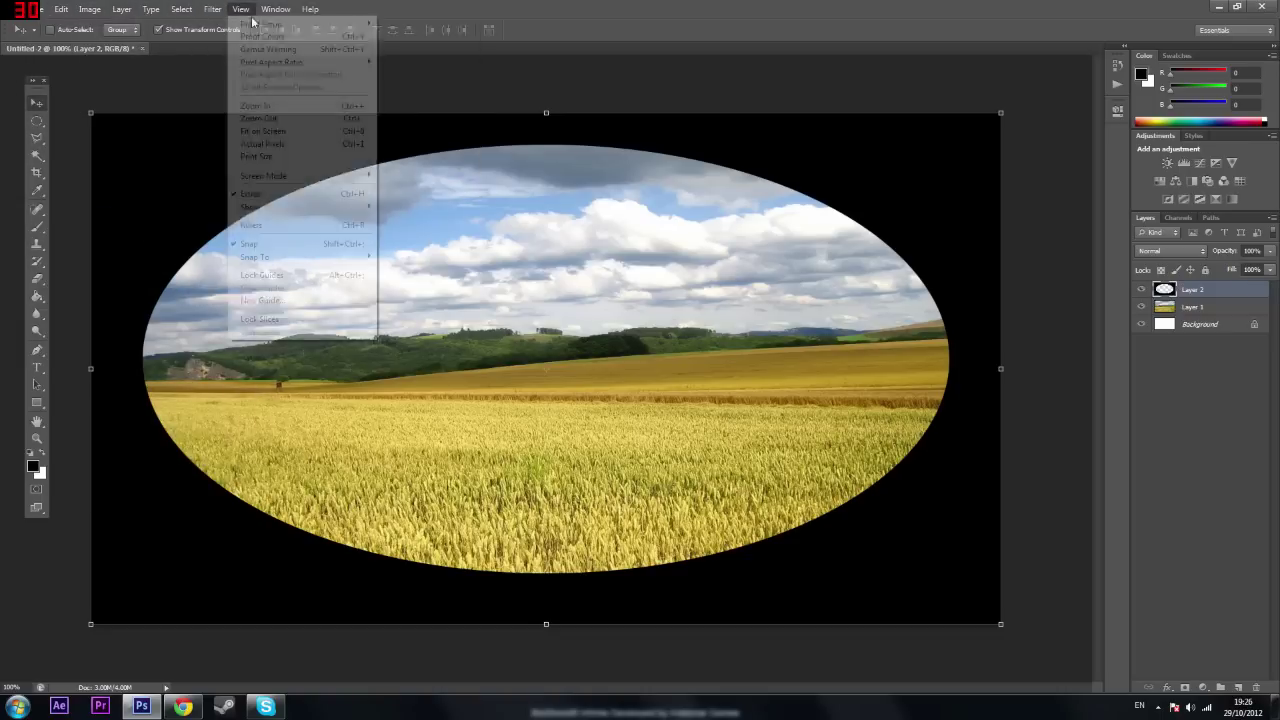
left_click(185, 10)
left_click(212, 9)
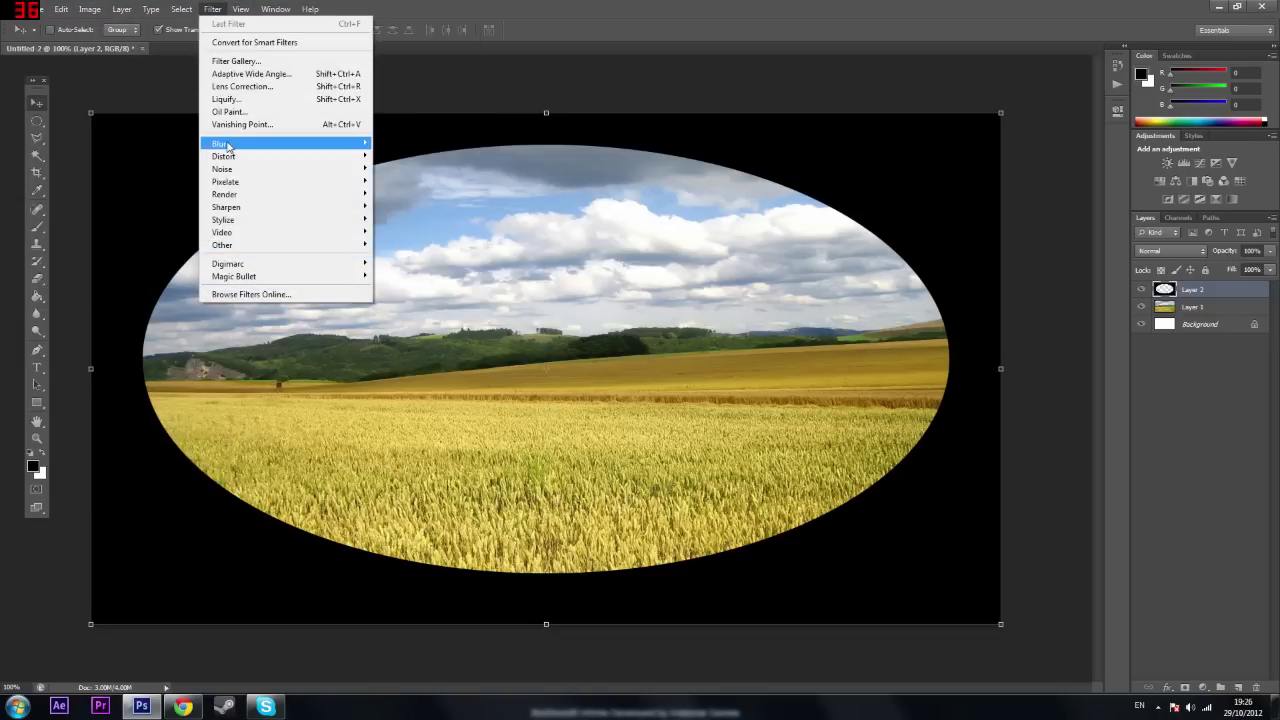
mouse_move(228, 146)
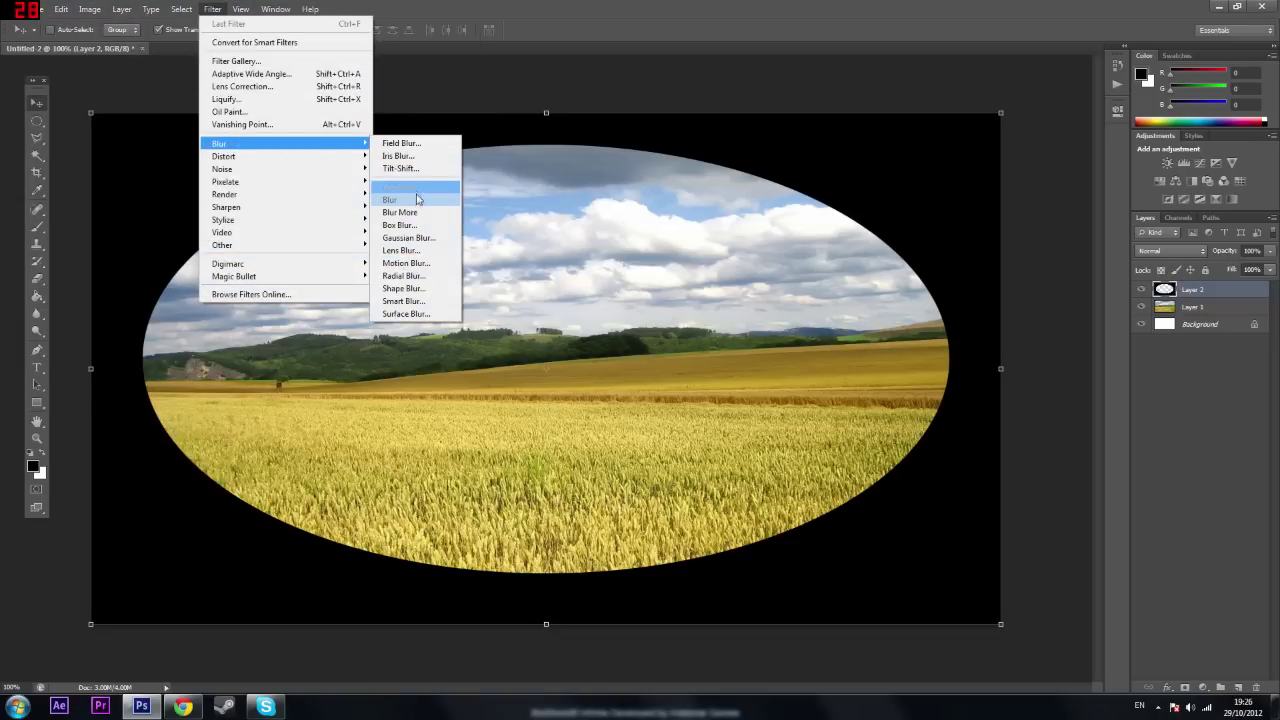
left_click(408, 237)
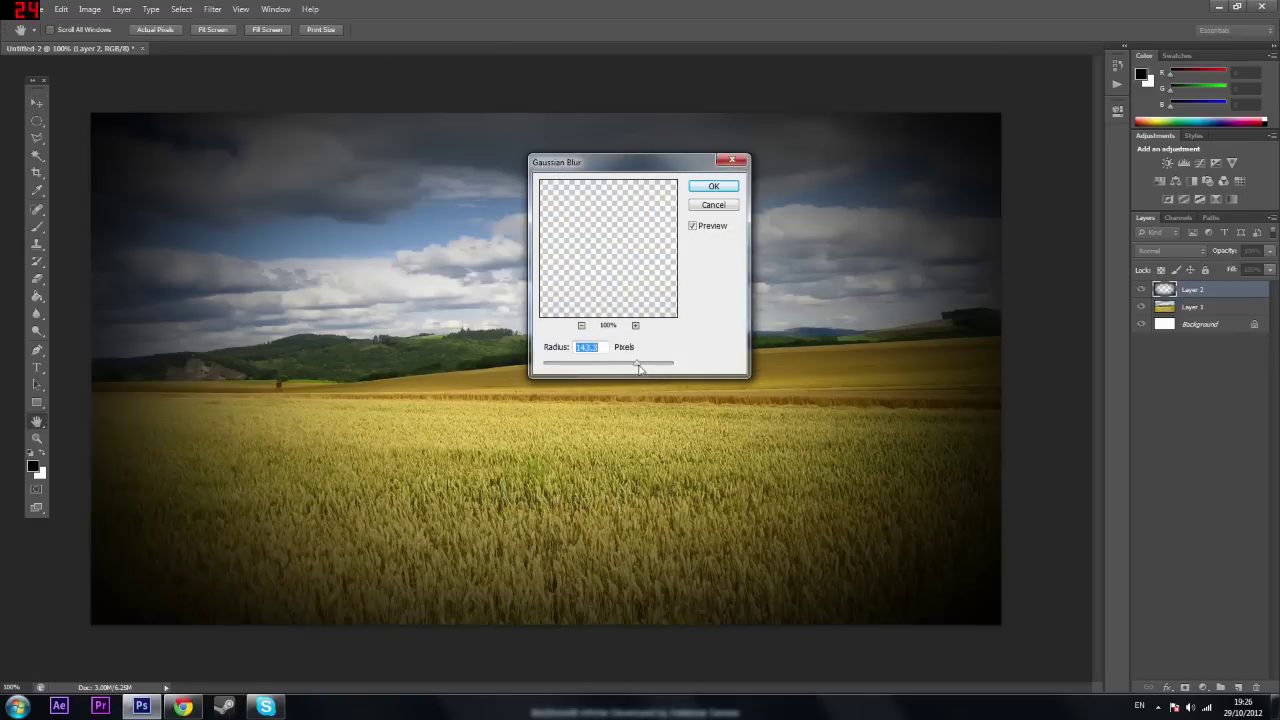
Step: Set the Gaussian Blur radius to about 177.5 and apply it to the black border
mouse_move(640, 368)
left_mouse_down()
mouse_move(547, 368)
mouse_move(650, 362)
left_mouse_up()
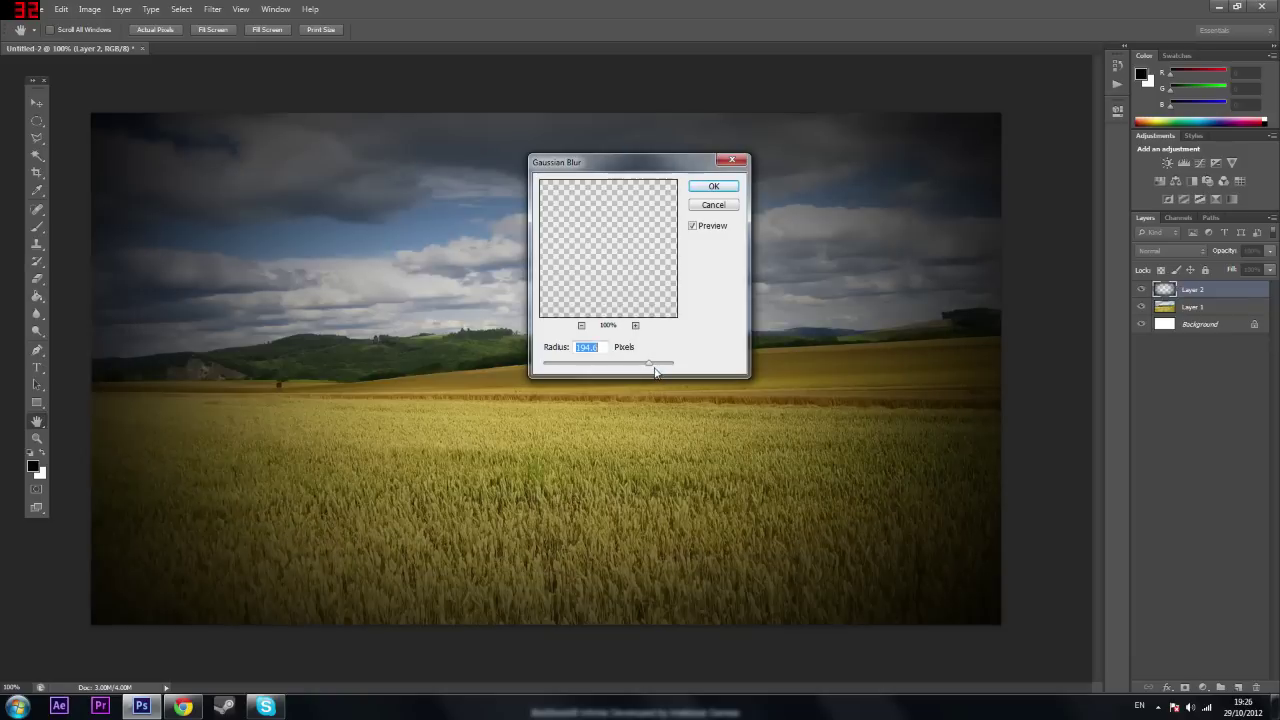
left_click_drag(659, 372, 644, 368)
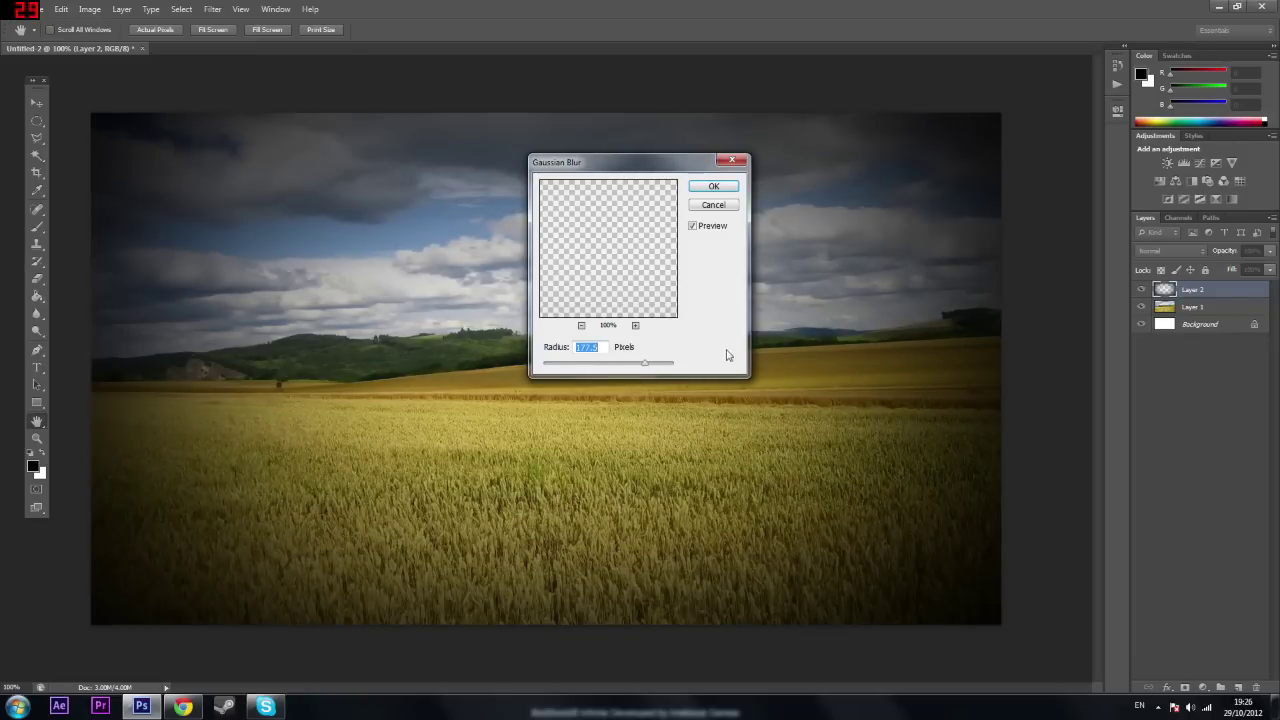
left_click_drag(649, 367, 641, 367)
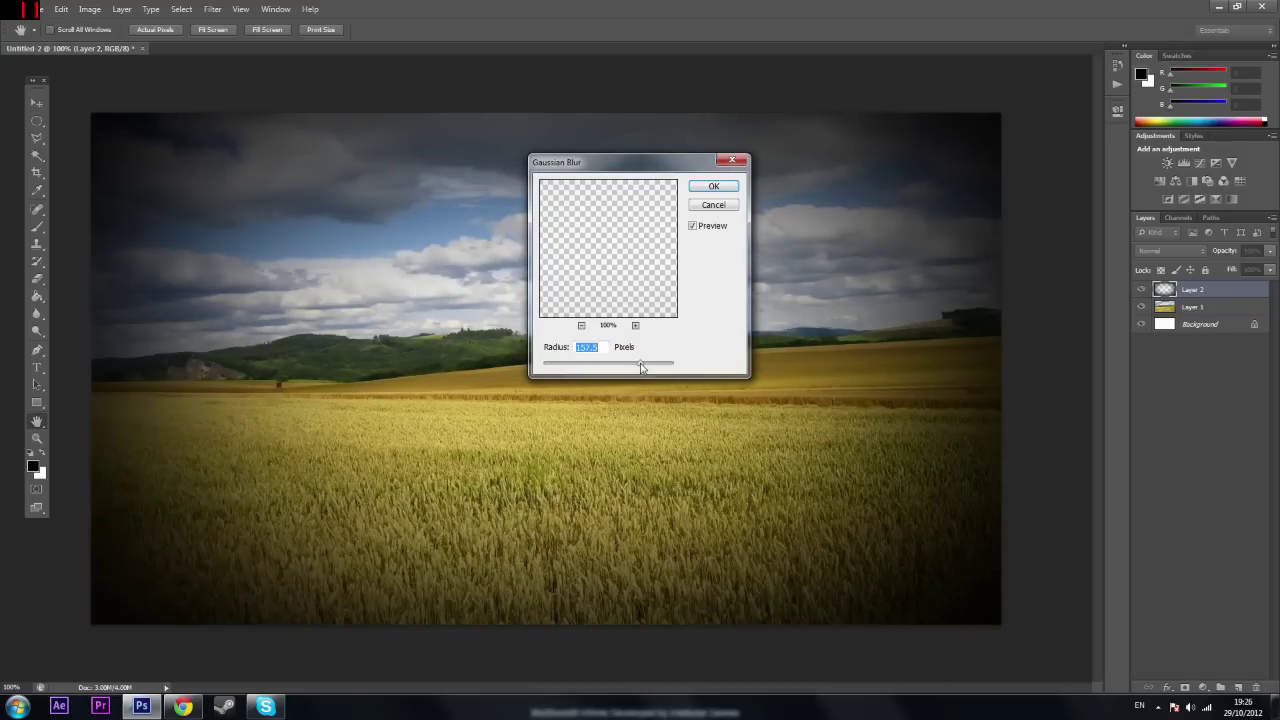
left_click(716, 187)
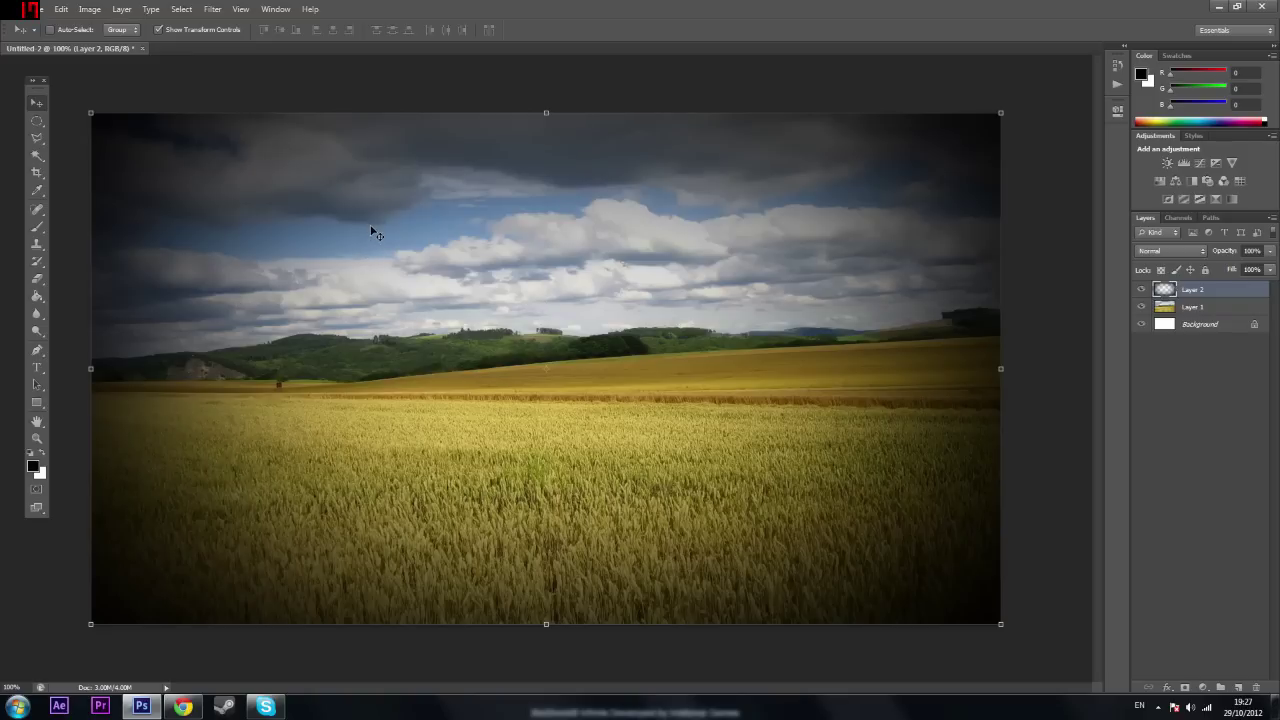
Step: Delete the blurred Layer 2 and open Filter > Lens Correction on the photo
key("Delete")
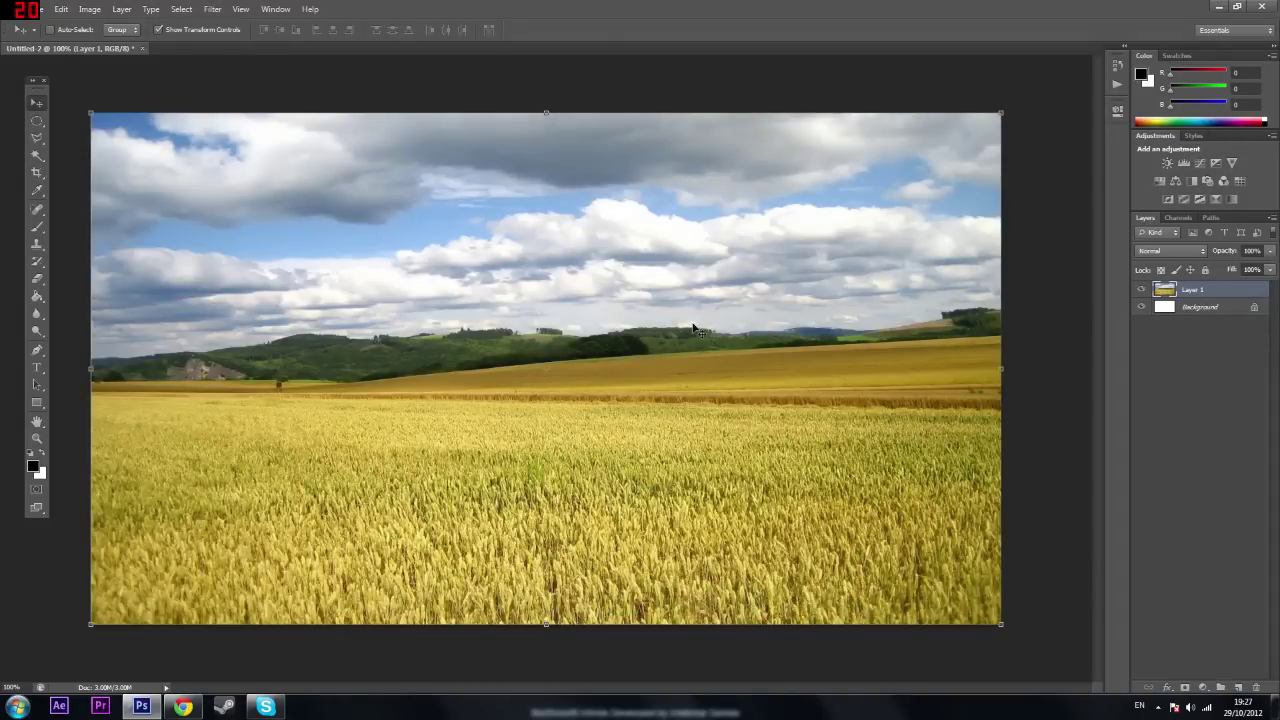
left_click(211, 11)
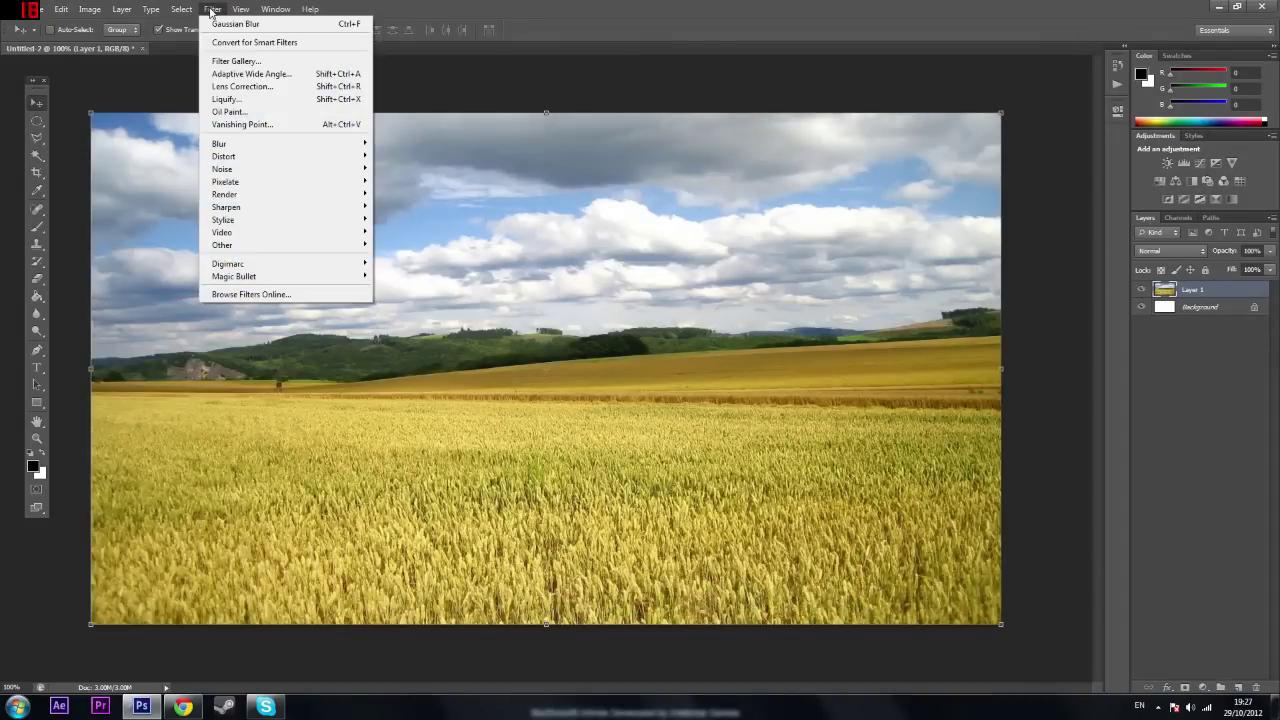
left_click(249, 88)
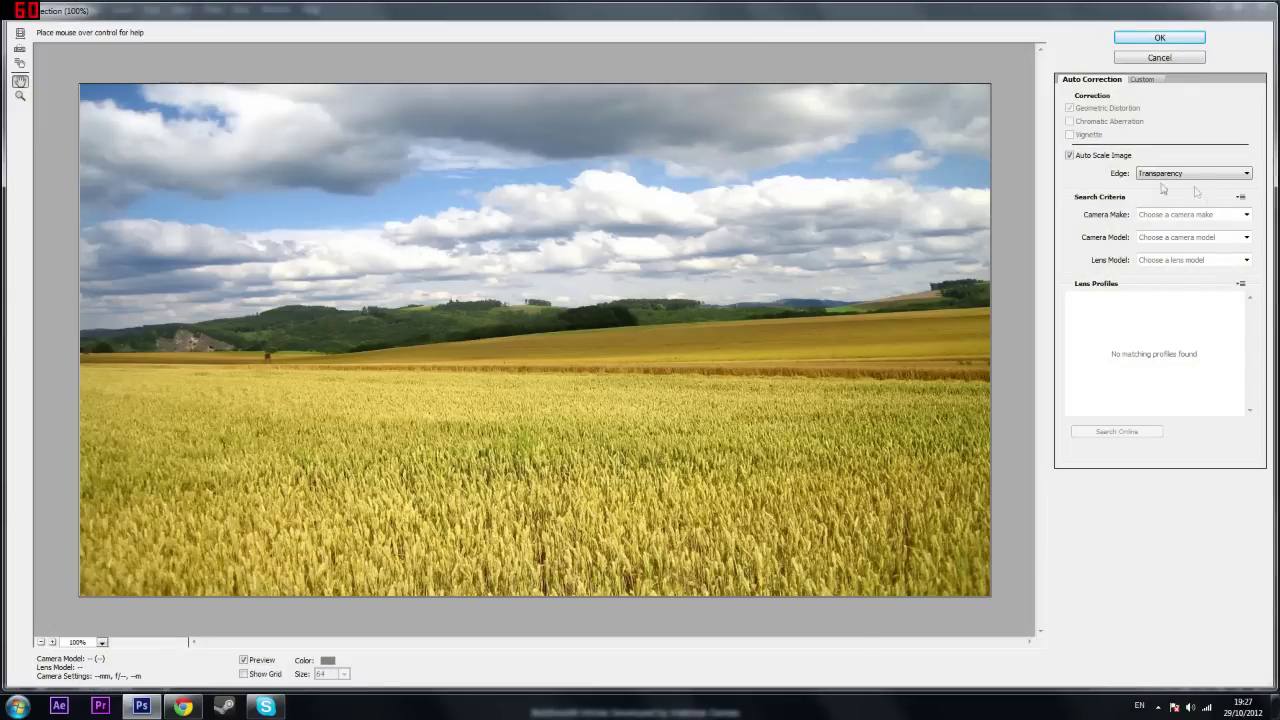
Step: On the Custom tab, set Vignette Amount to -100 and adjust the Midpoint
left_click(1145, 80)
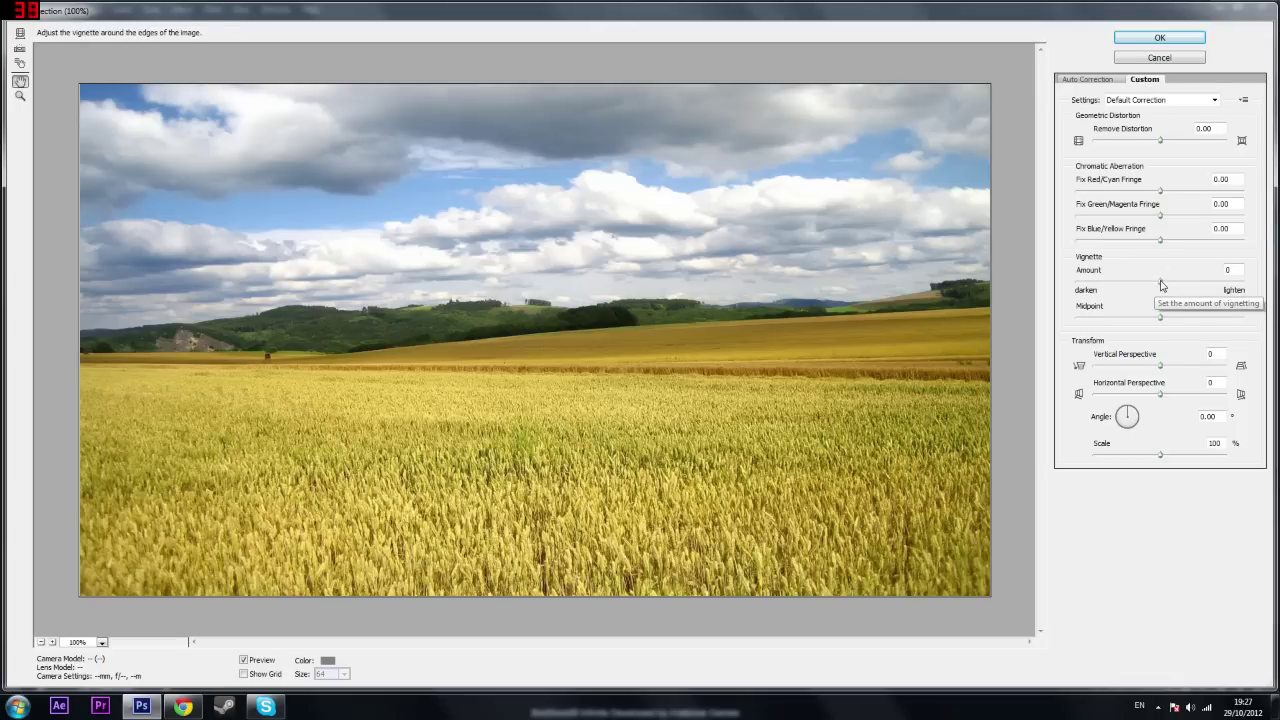
left_click_drag(1160, 285, 1200, 283)
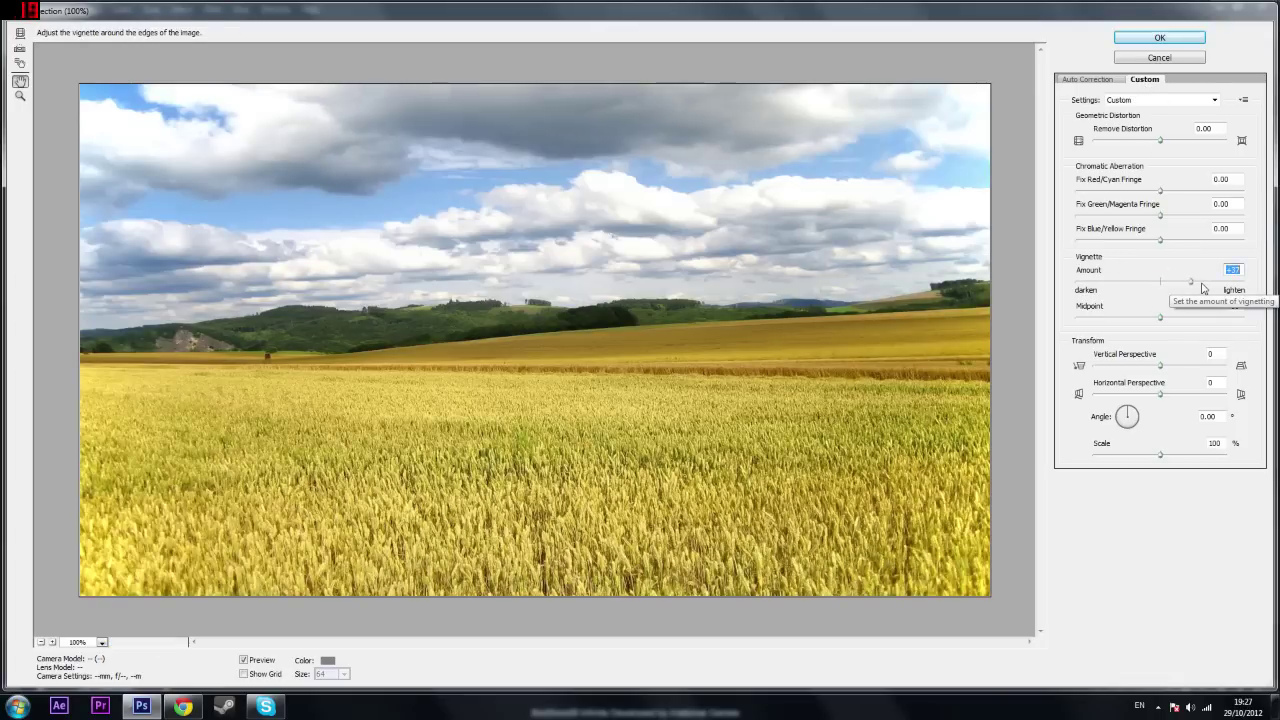
left_click_drag(1194, 284, 1162, 290)
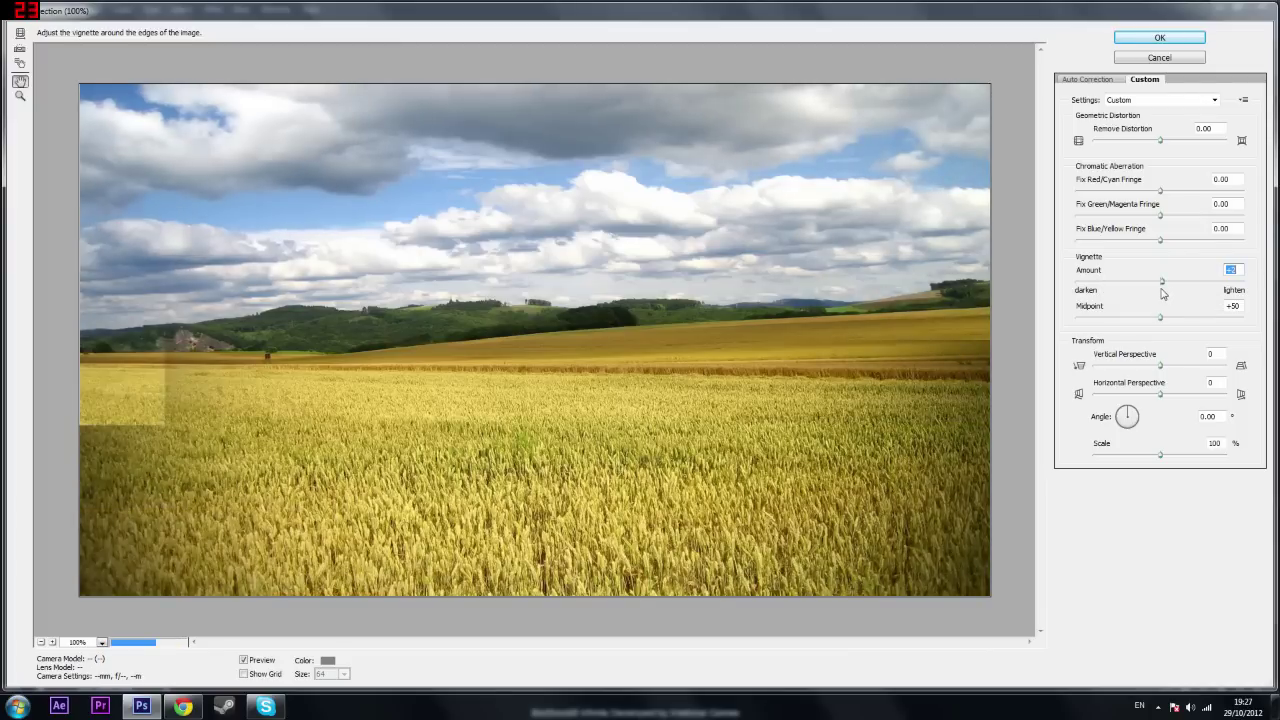
left_click_drag(1161, 283, 1245, 285)
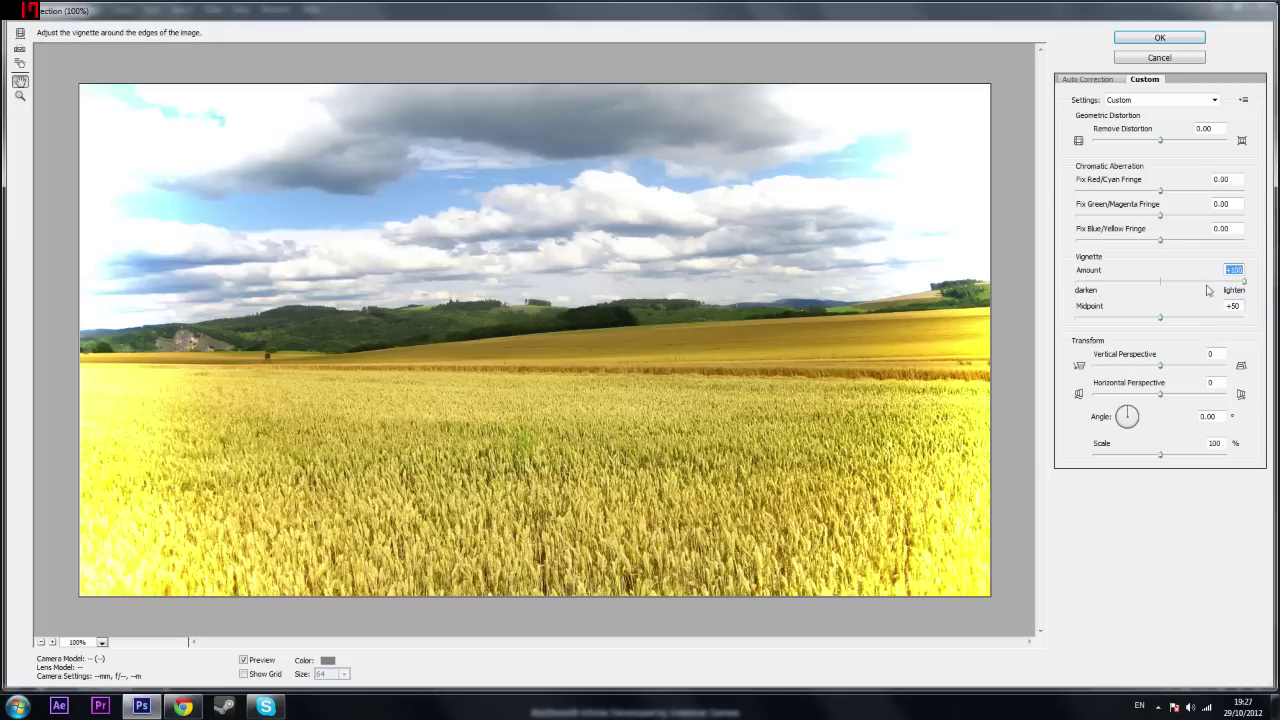
left_click_drag(1244, 283, 1064, 270)
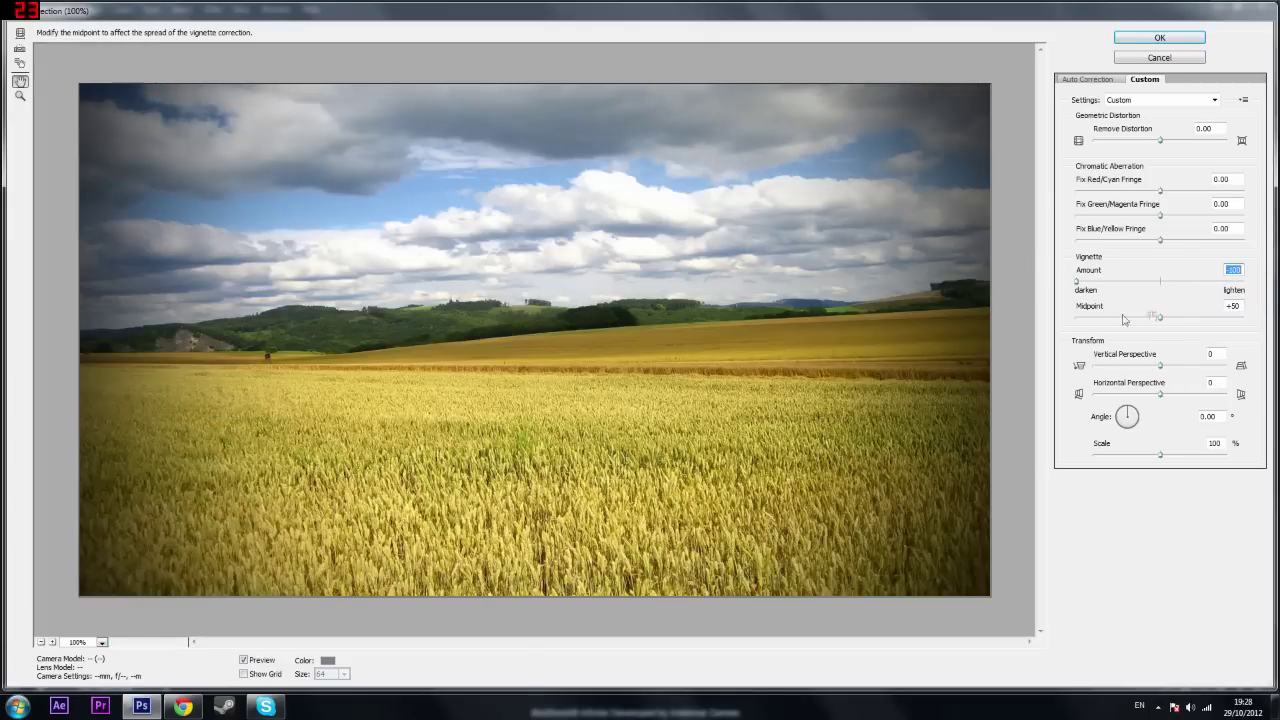
left_click_drag(1163, 318, 1191, 325)
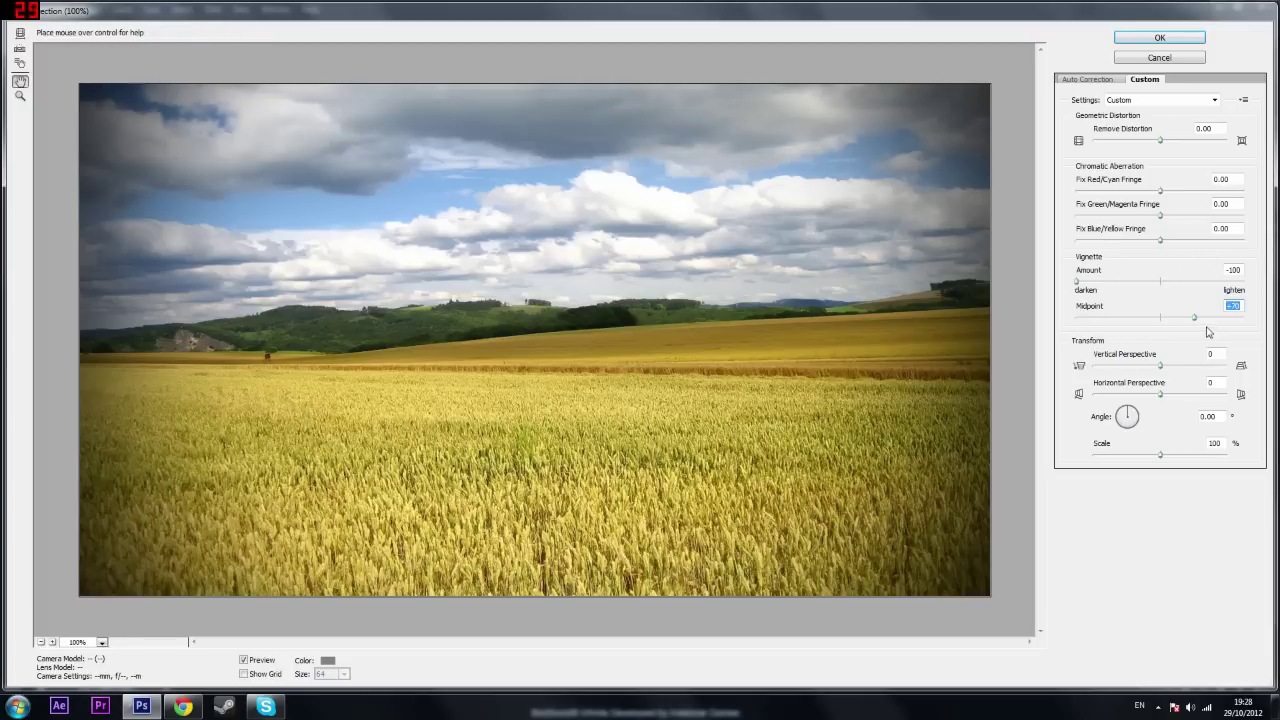
left_click_drag(1194, 319, 1163, 320)
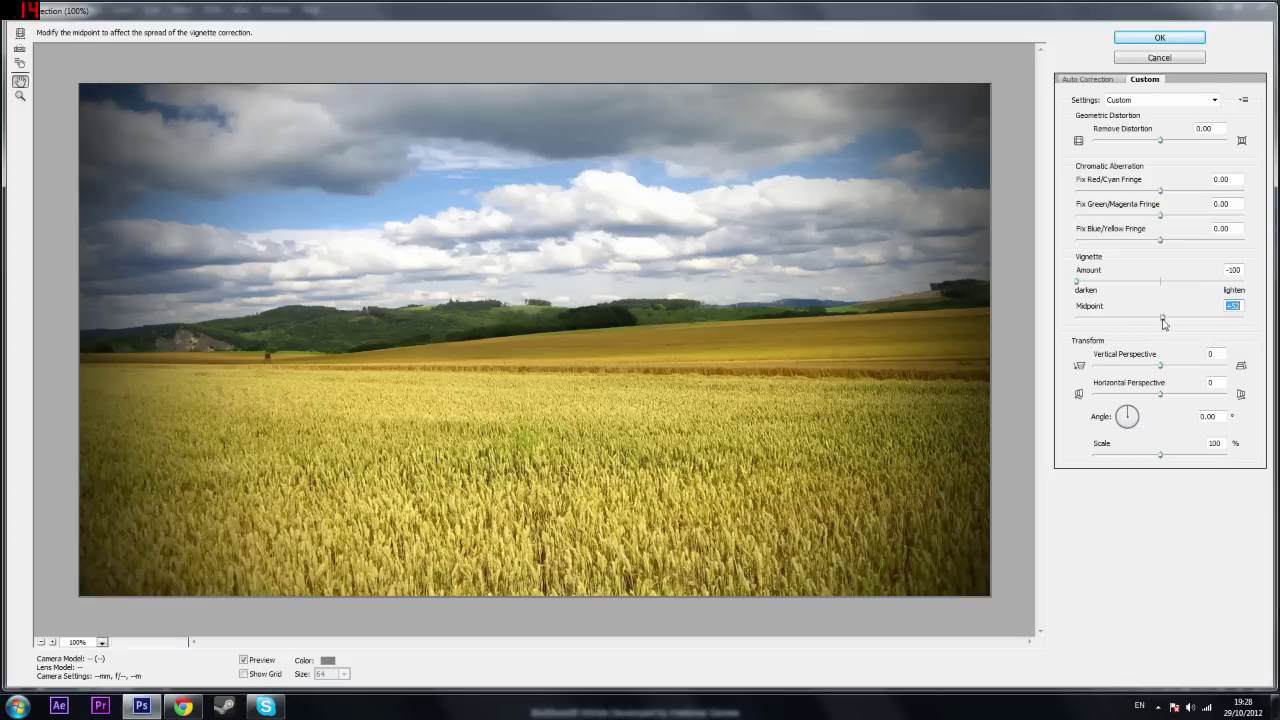
Step: Confirm Lens Correction to apply the -100 vignette to Layer 1's photo
left_click(1155, 40)
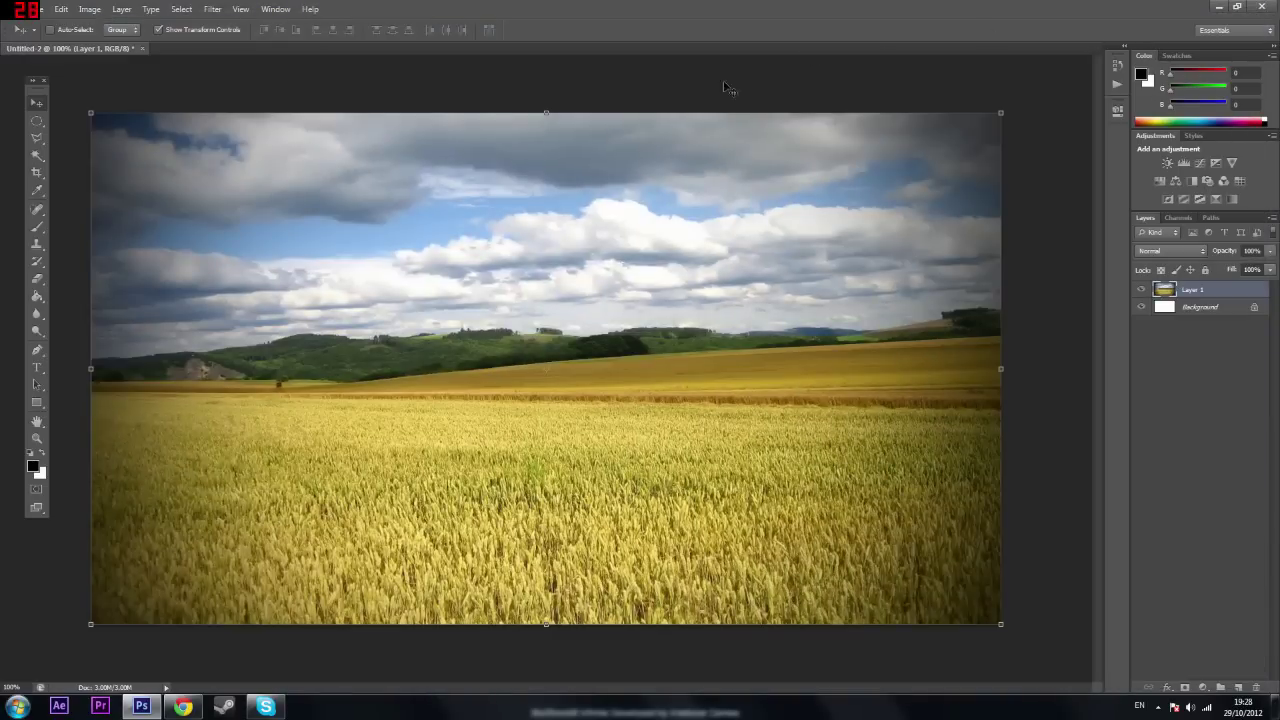